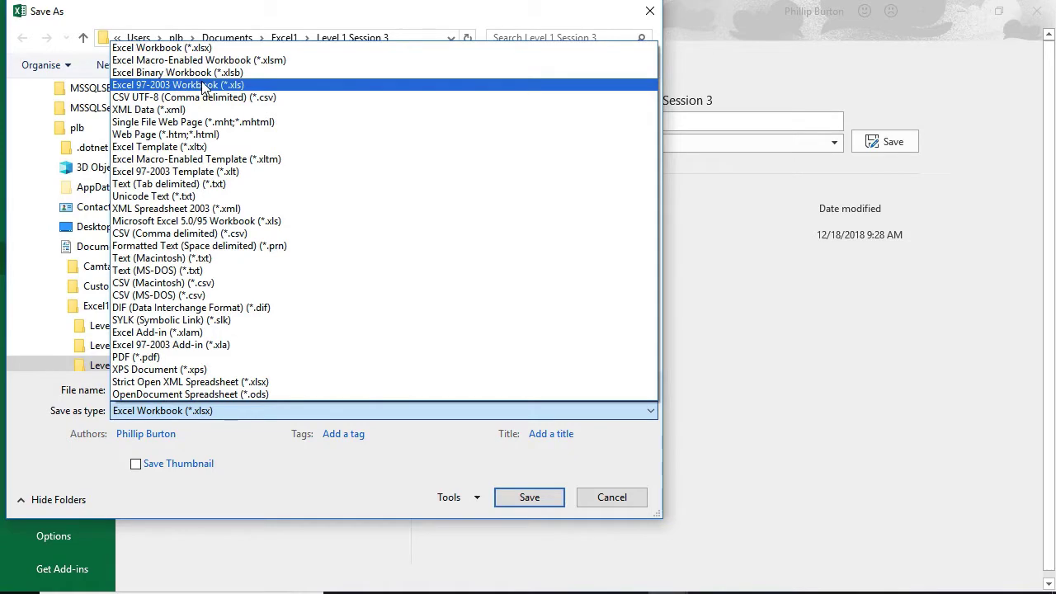
Step: Save the workbook as MyFirstWorkbook210601.xls in the Excel 97-2003 Workbook format in the Level 1 Session 3 folder
left_click(199, 85)
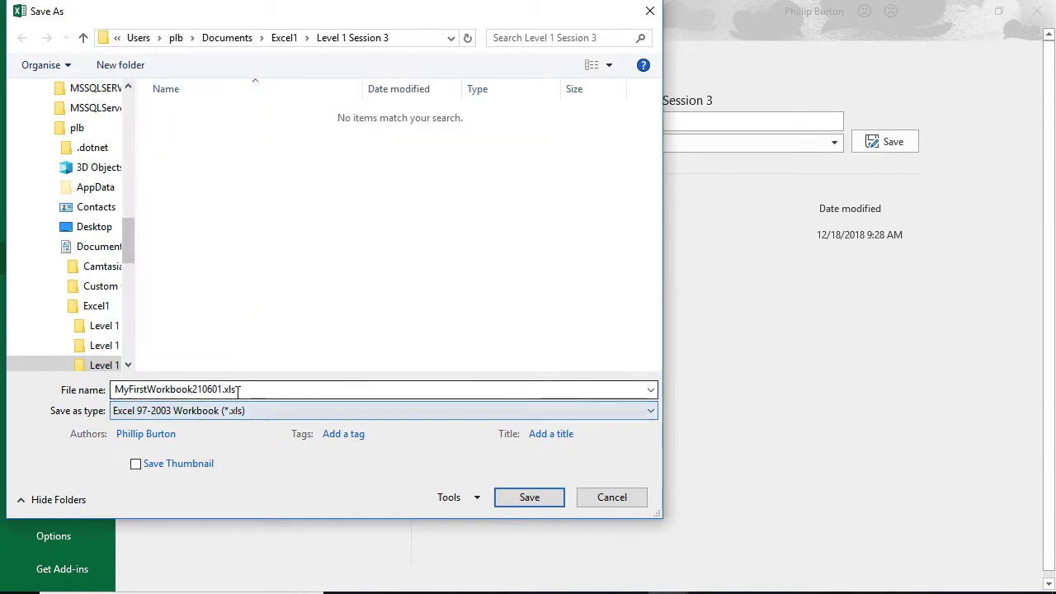
left_click(537, 496)
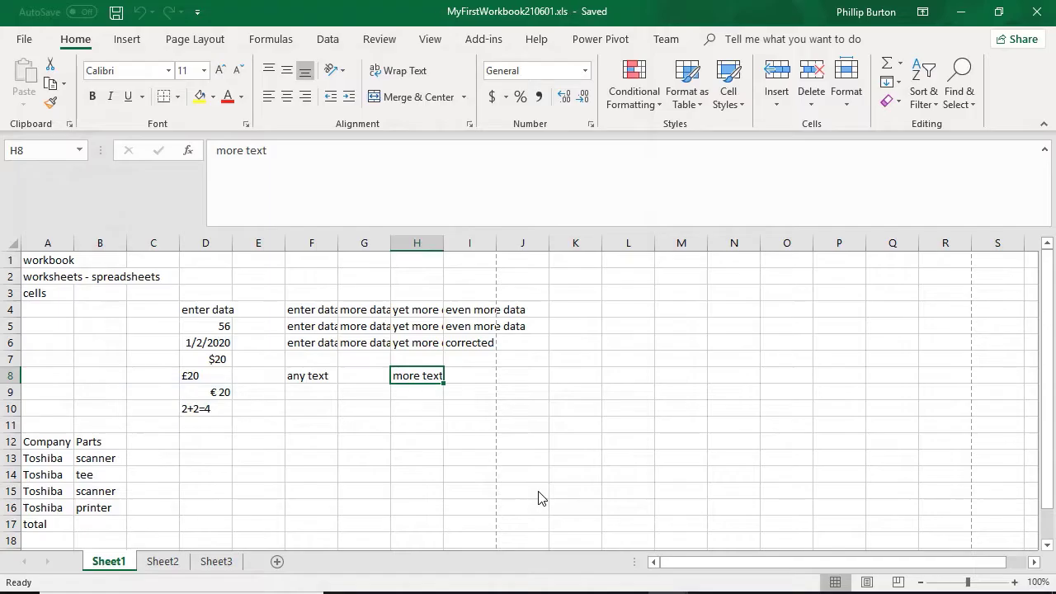
left_click(485, 356)
Step: Close all the open workbooks, discarding the changes to Service invoice1.xlsx
left_click(24, 39)
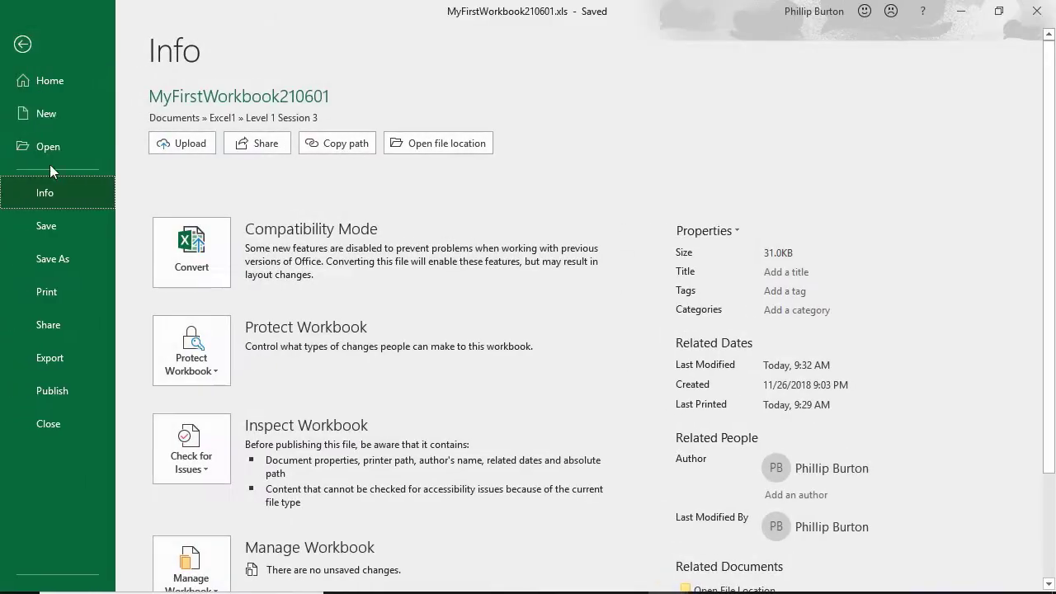
left_click(79, 419)
left_click(25, 41)
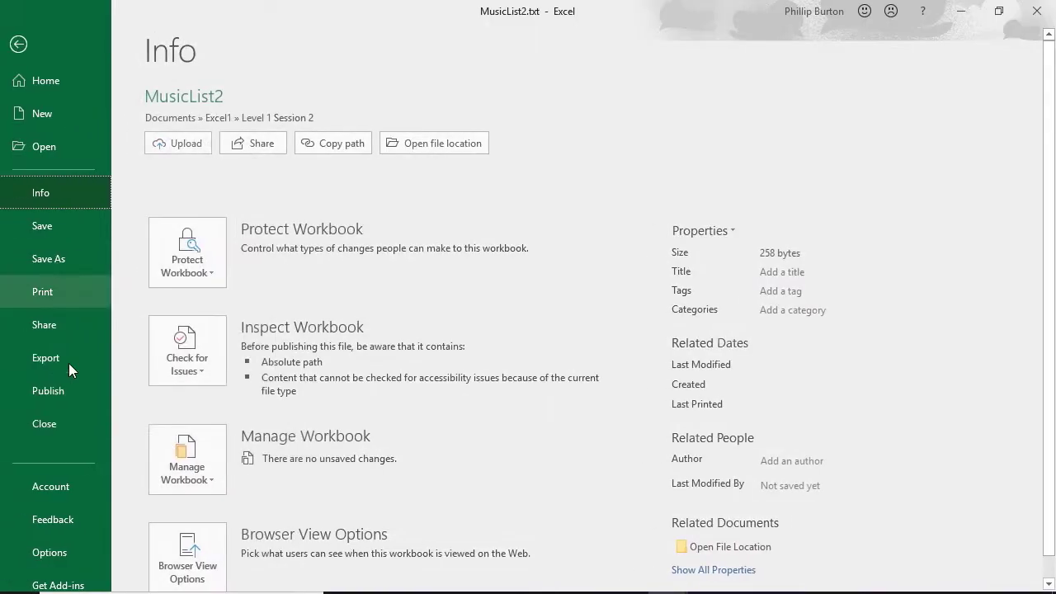
left_click(78, 421)
left_click(39, 43)
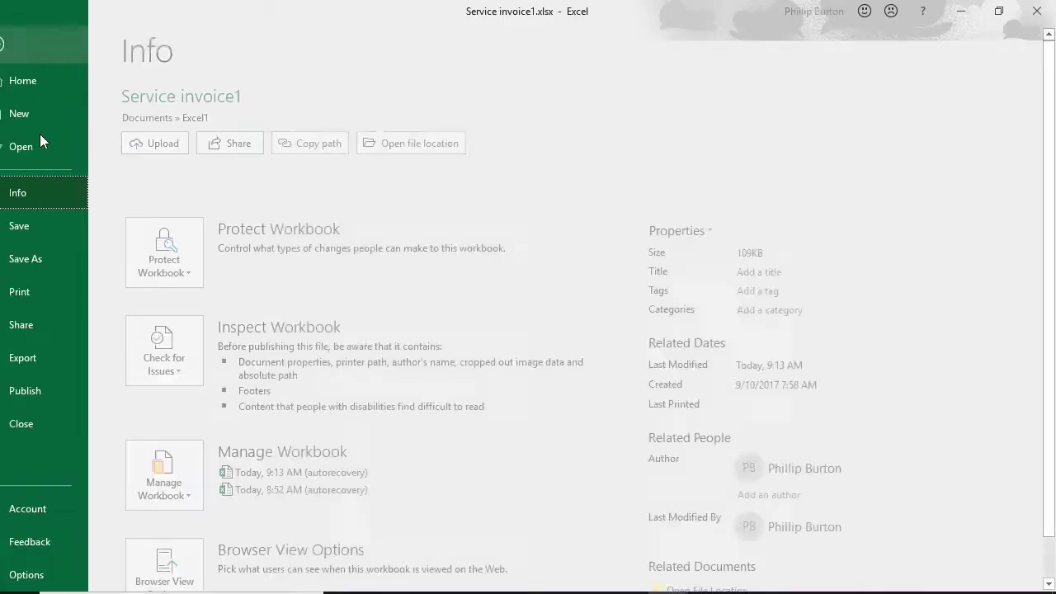
left_click(91, 426)
left_click(528, 333)
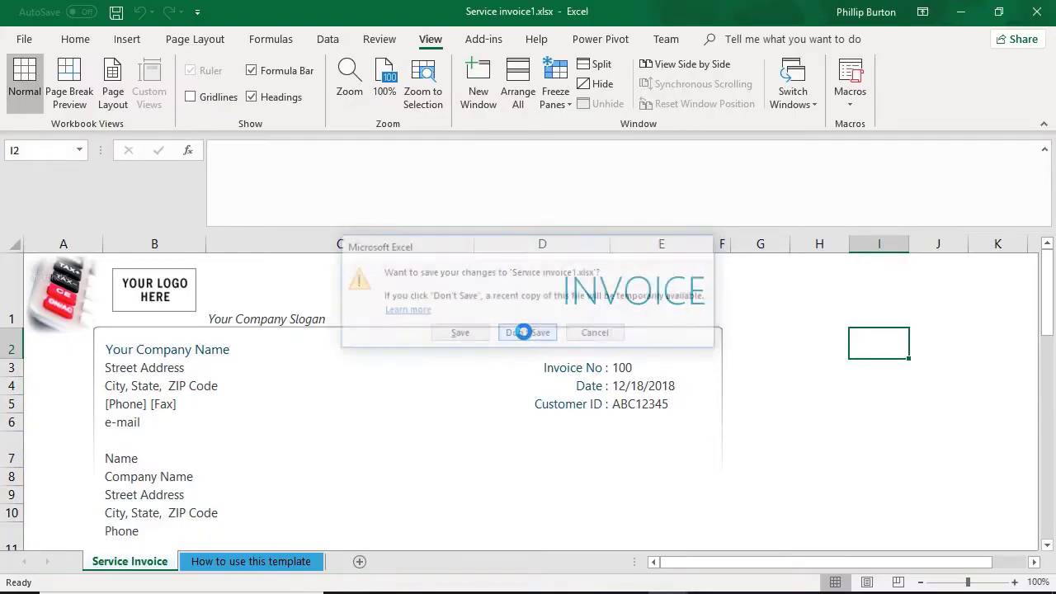
left_click(25, 38)
left_click(79, 422)
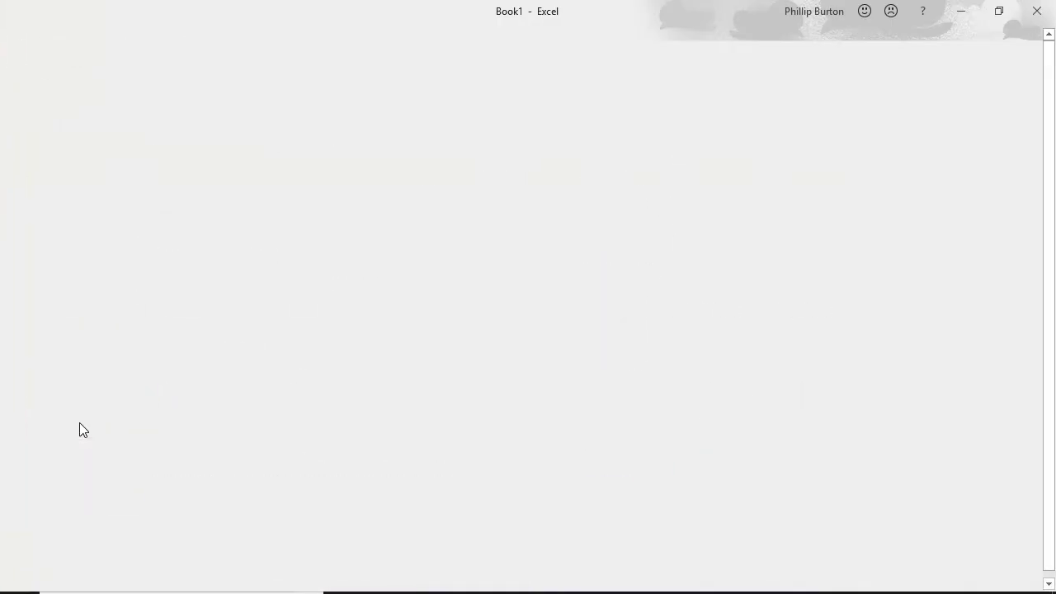
left_click(25, 39)
left_click(76, 423)
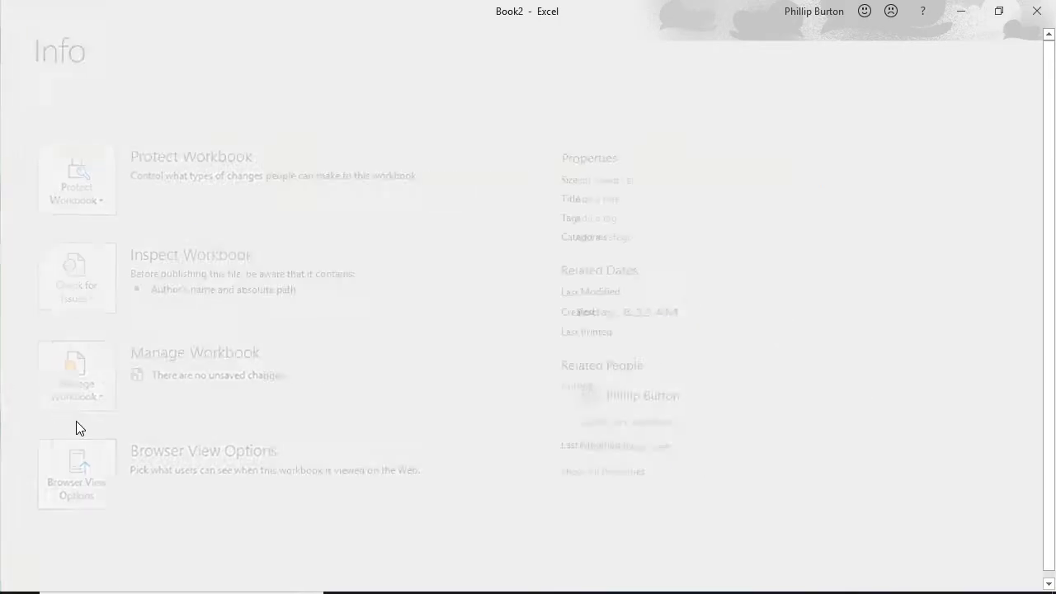
Step: Reopen the recent file MyFirstWorkbook210601.xls and go to the last row of column C on Sheet1
left_click(35, 43)
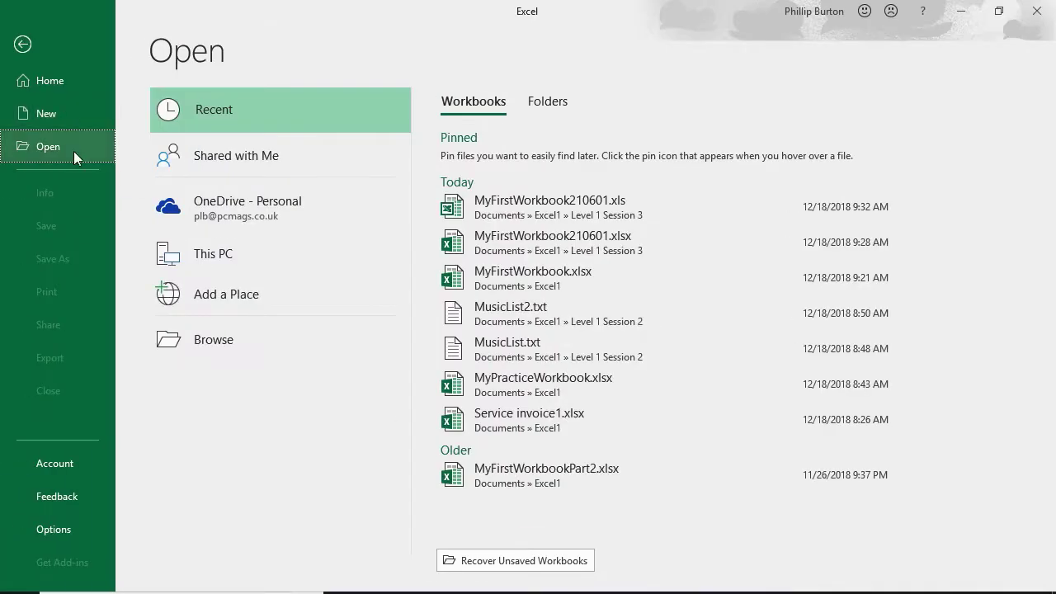
left_click(636, 216)
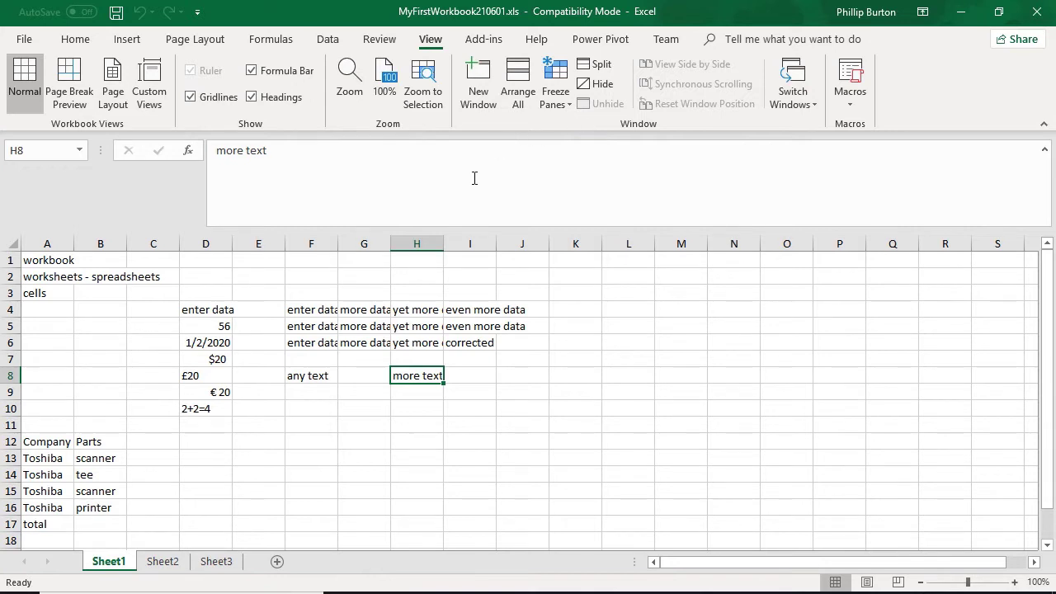
left_click(173, 410)
key("ctrl+Down")
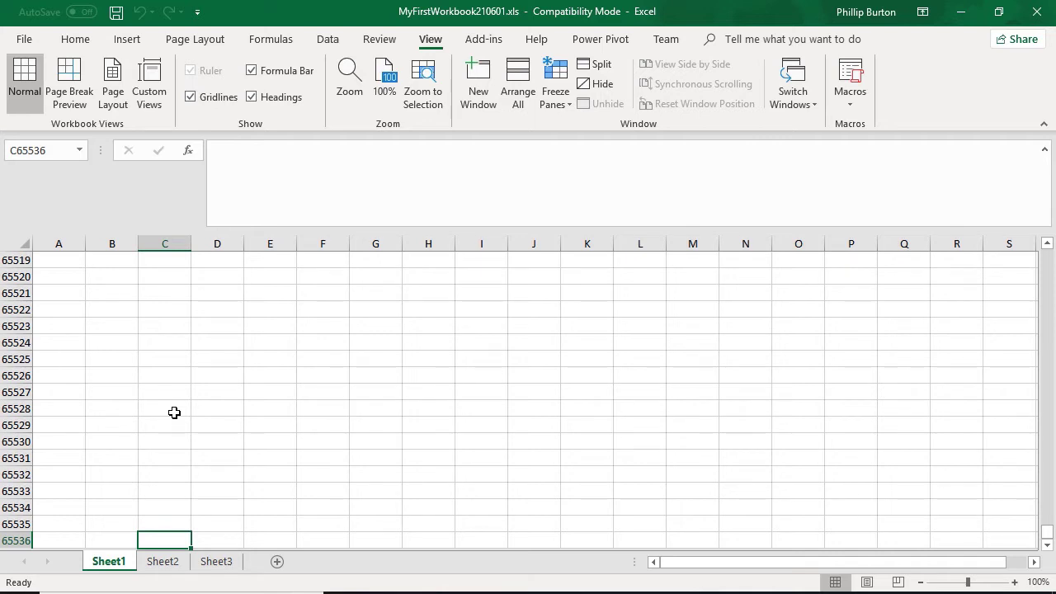
left_click(487, 91)
scroll(382, 471, "down", 1)
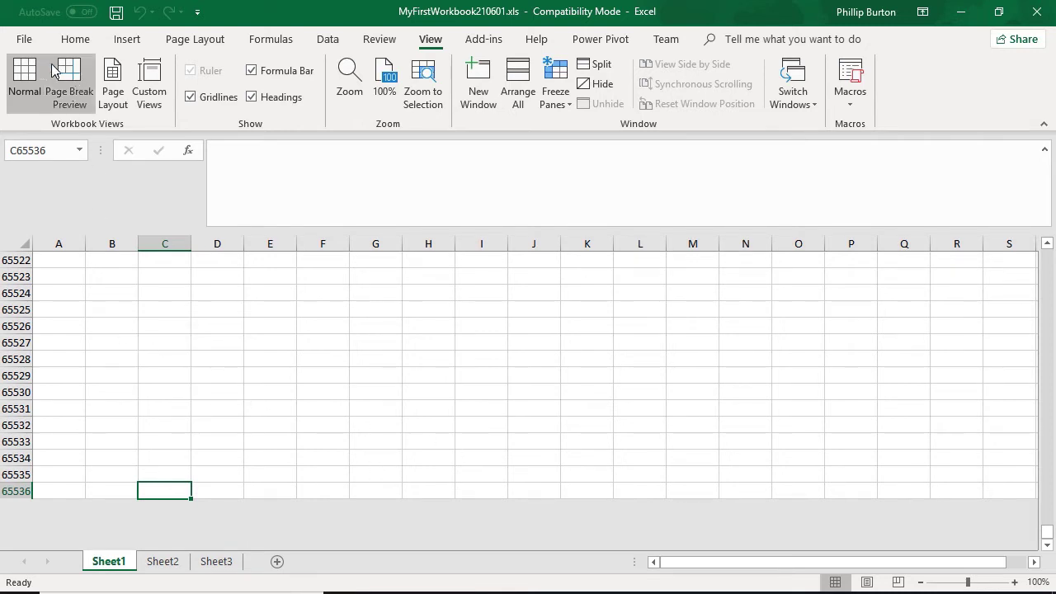
Step: Convert the workbook to the current file format, save it as MyFirstWorkbook210601(converted).xlsx, and reopen it
left_click(24, 40)
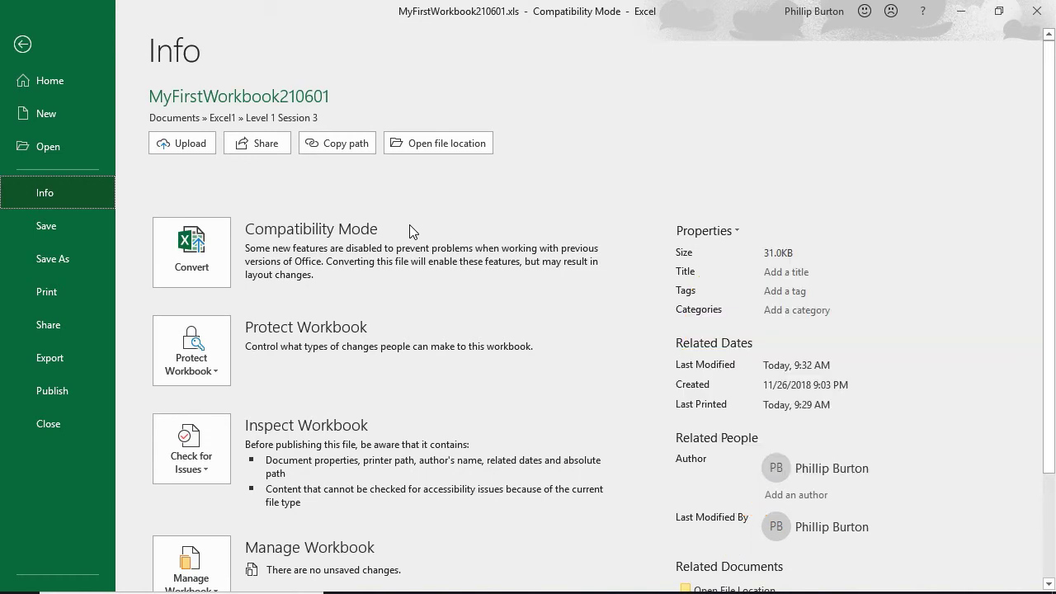
left_click(200, 248)
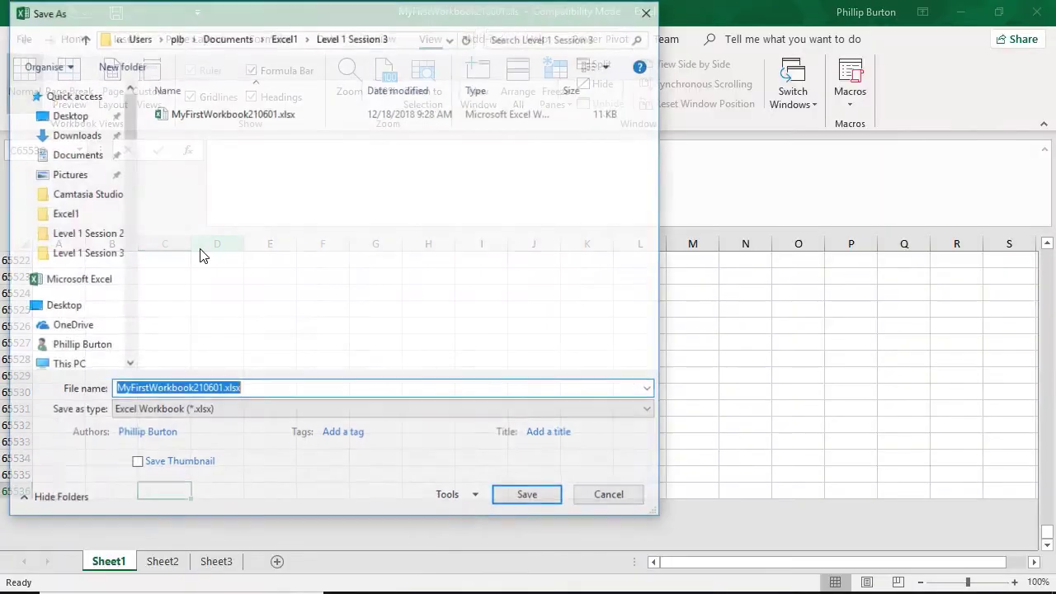
left_click(221, 389)
type("(convert")
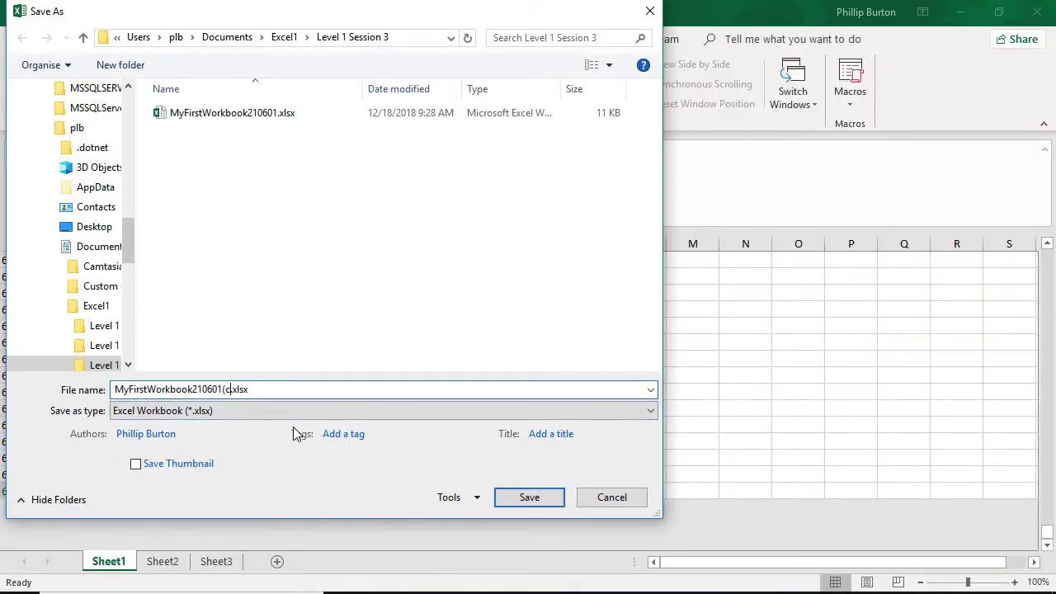
type("ed)")
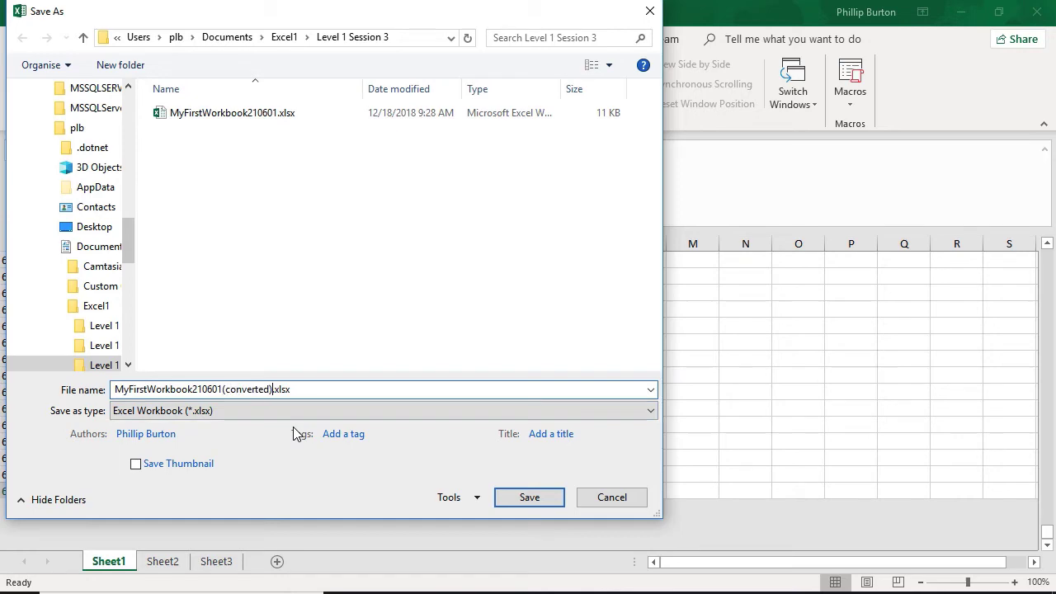
left_click(528, 497)
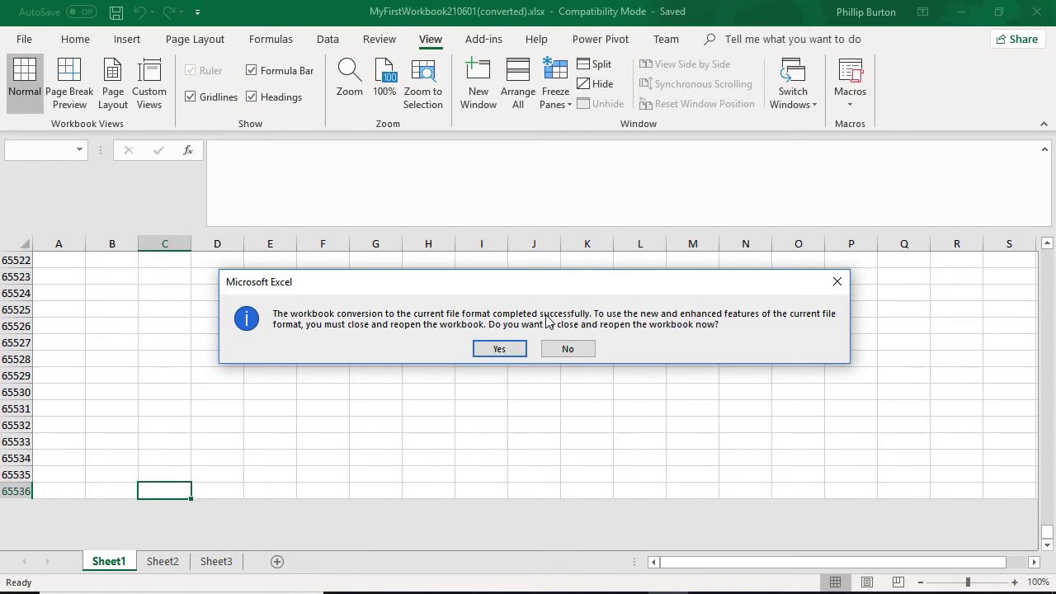
left_click(500, 349)
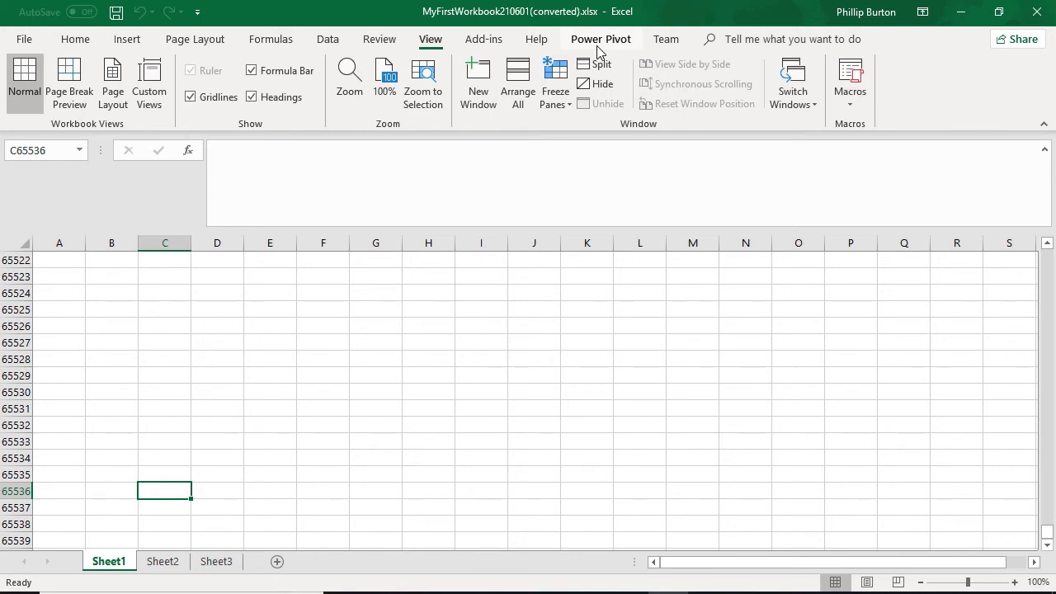
Step: Examine the rows beyond 65536 in the converted workbook and go to the last row of column D
left_click(16, 508)
left_click(17, 523)
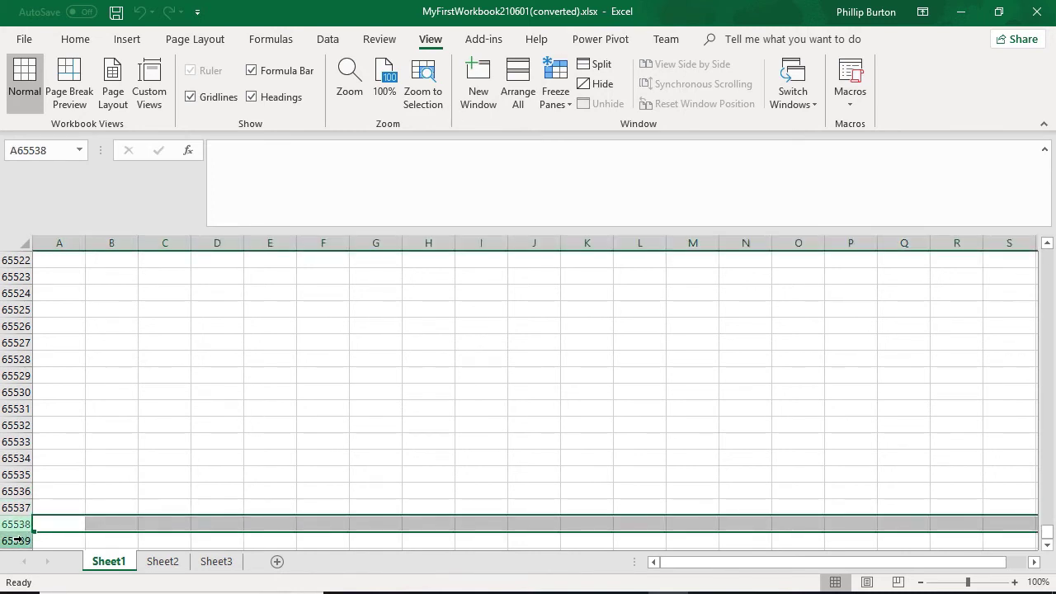
left_click(17, 541)
left_click(218, 486)
key("ctrl+Down")
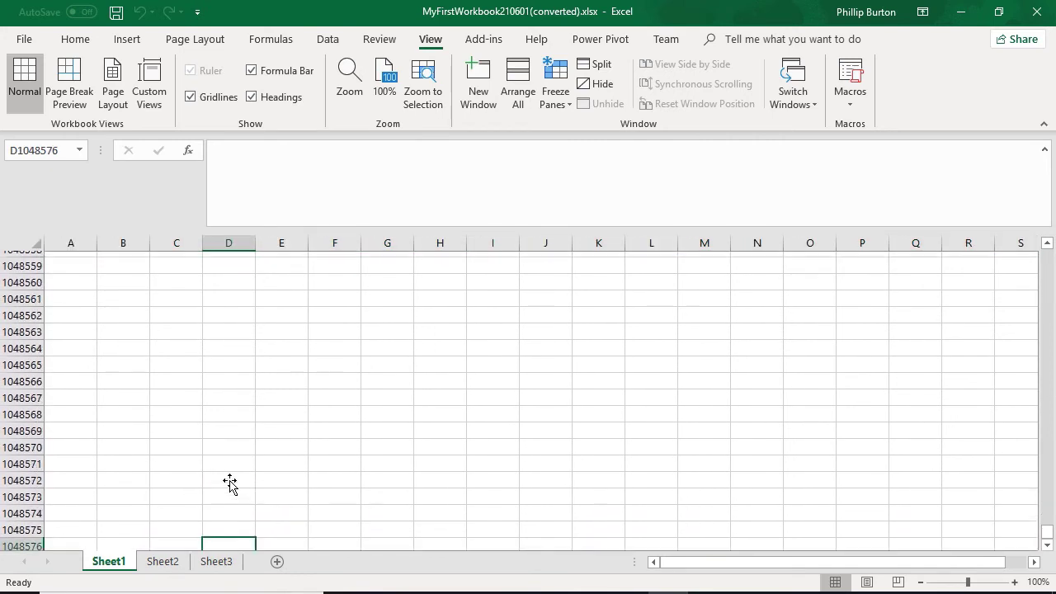